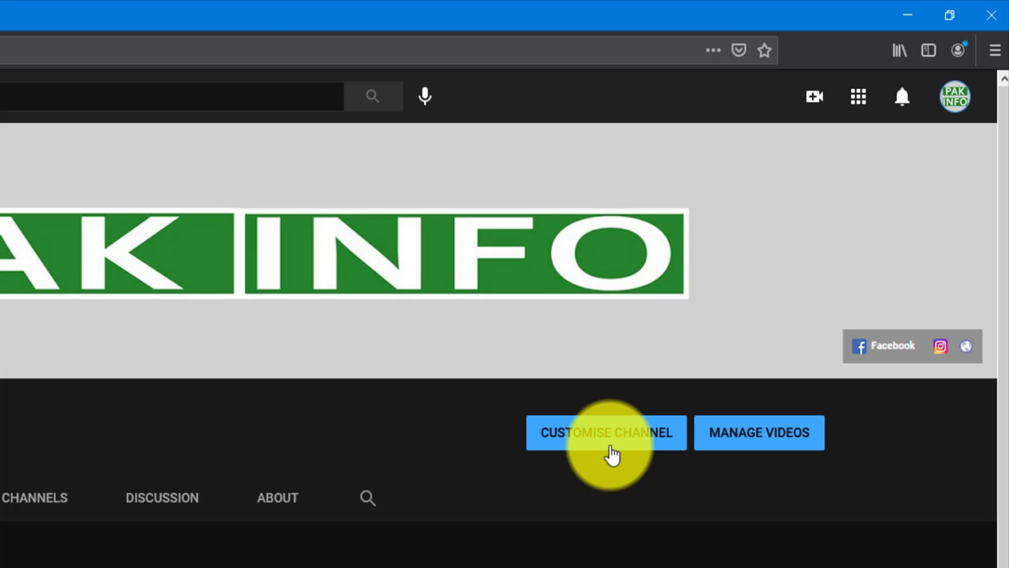
- Go to Customise Channel and open the Basic info section under Branding
click(616, 450)
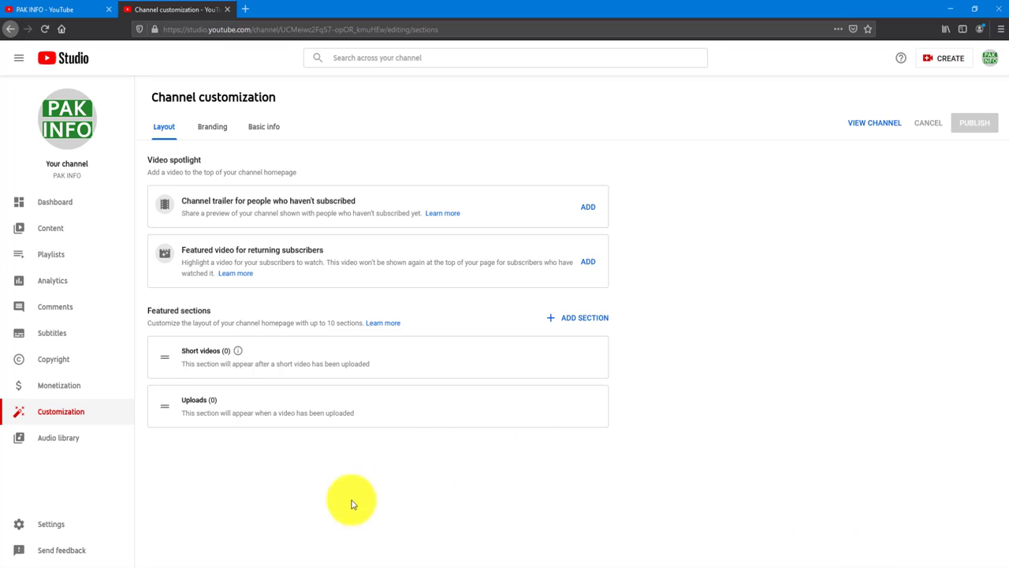
click(218, 138)
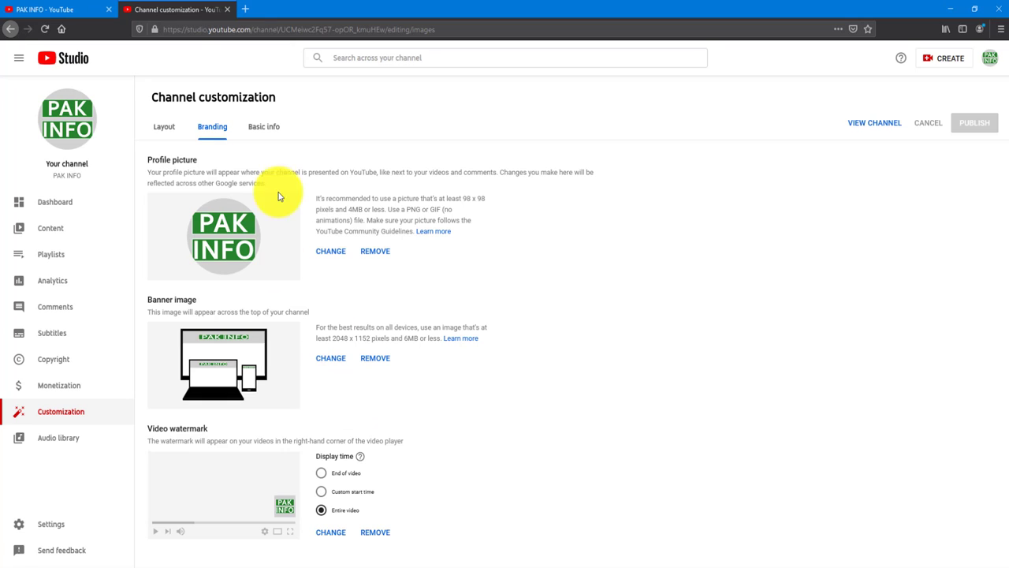
click(262, 135)
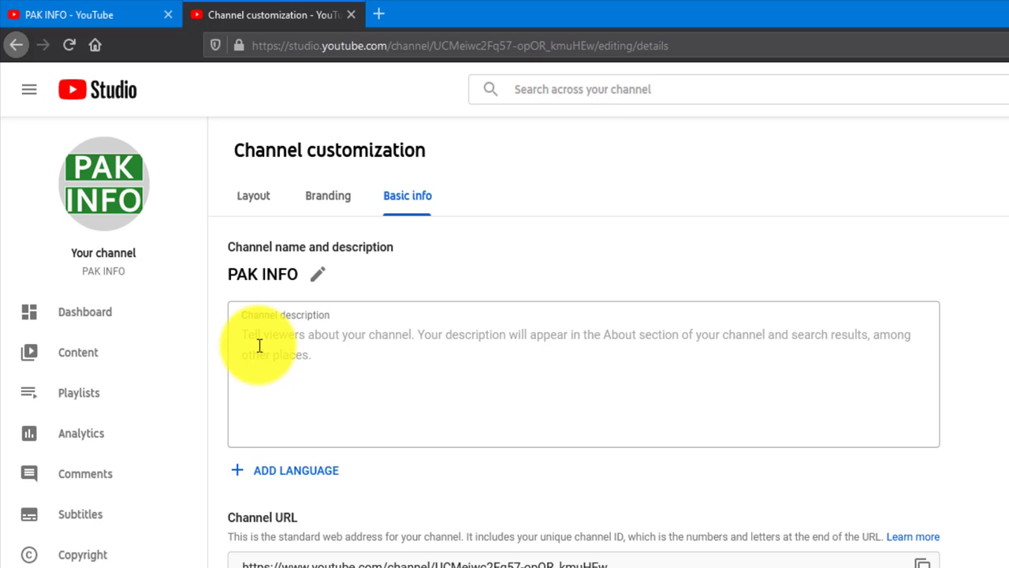
click(259, 346)
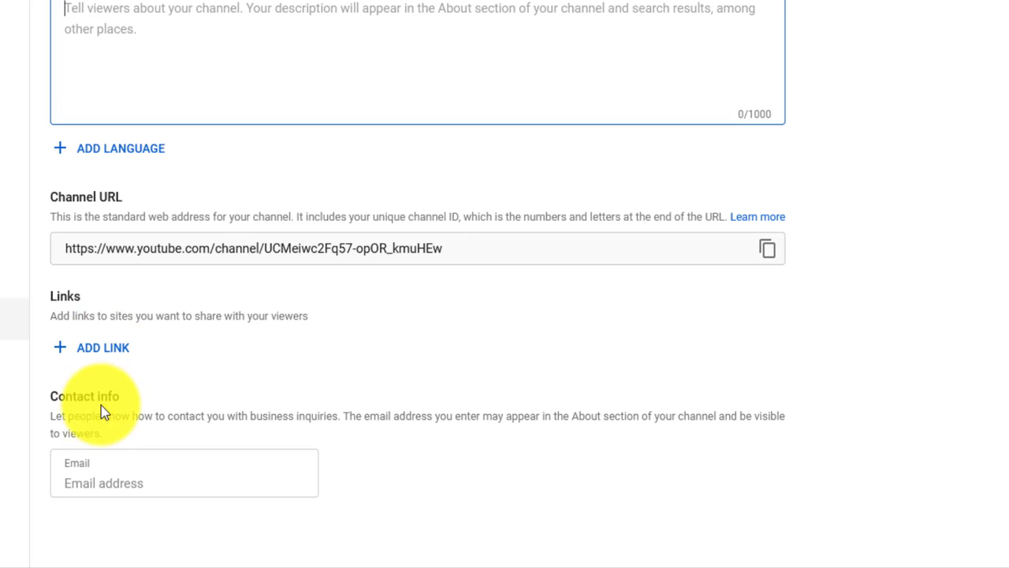
click(103, 478)
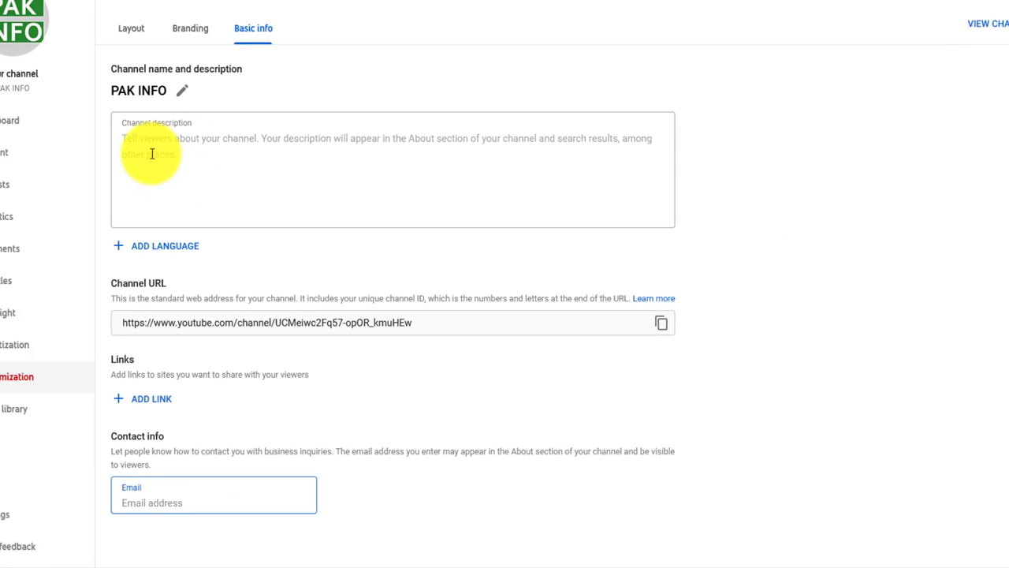
click(158, 144)
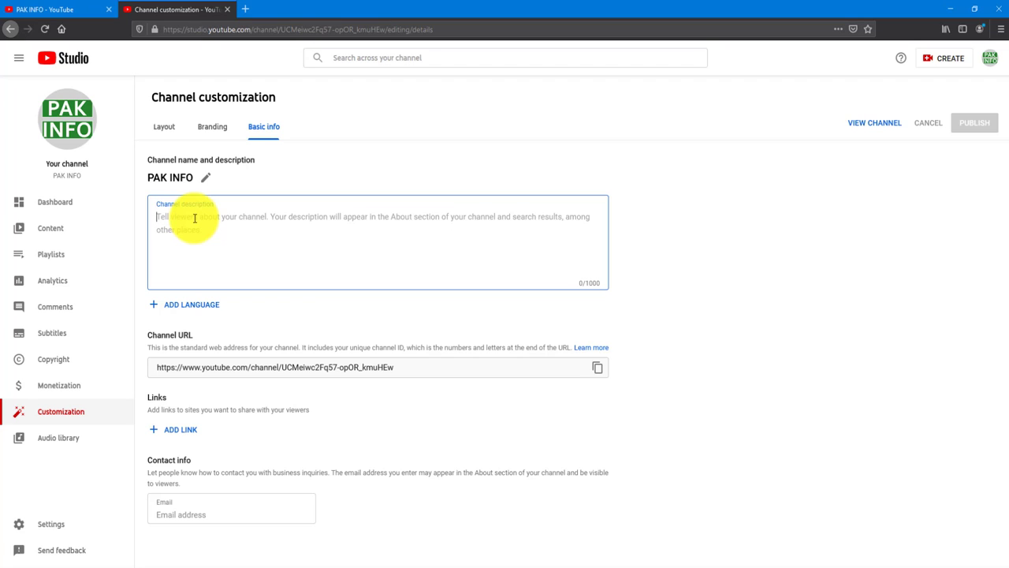
- Enter the description 'All About News and Current Affairs', correcting 'Affaires', and open Channel translation
text(All)
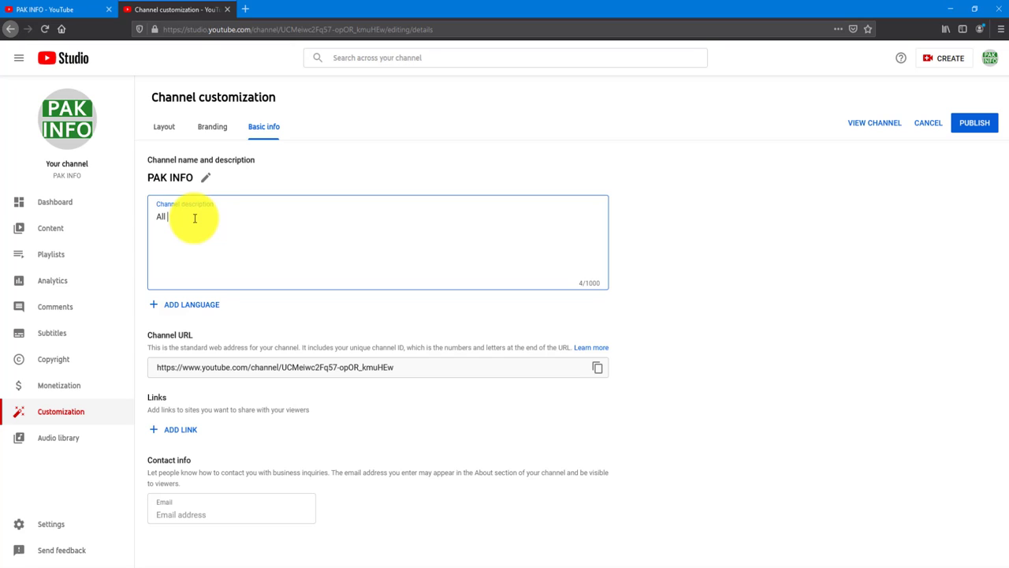
text( About News and Current Affaires)
right_click(275, 217)
click(290, 226)
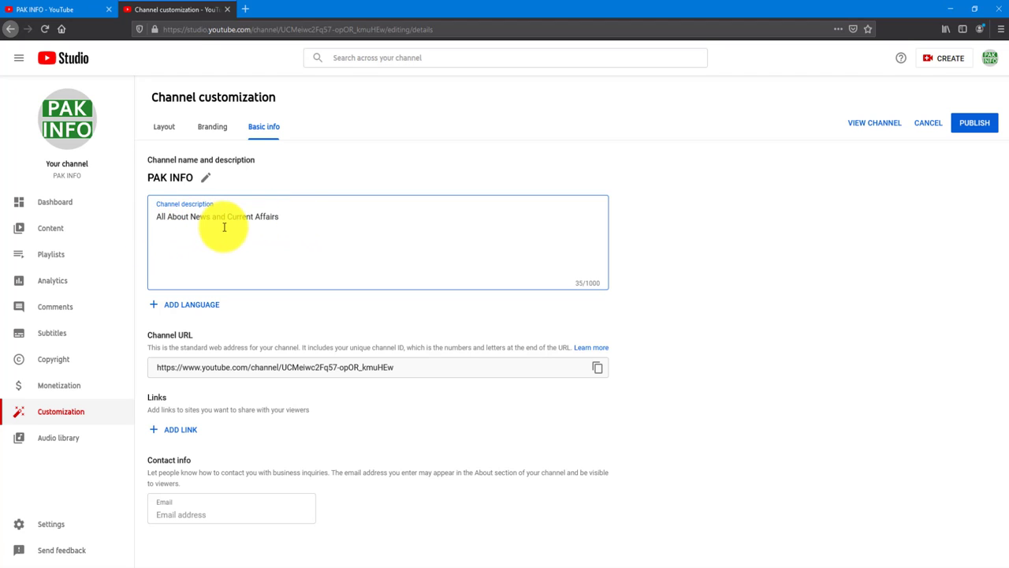
click(311, 240)
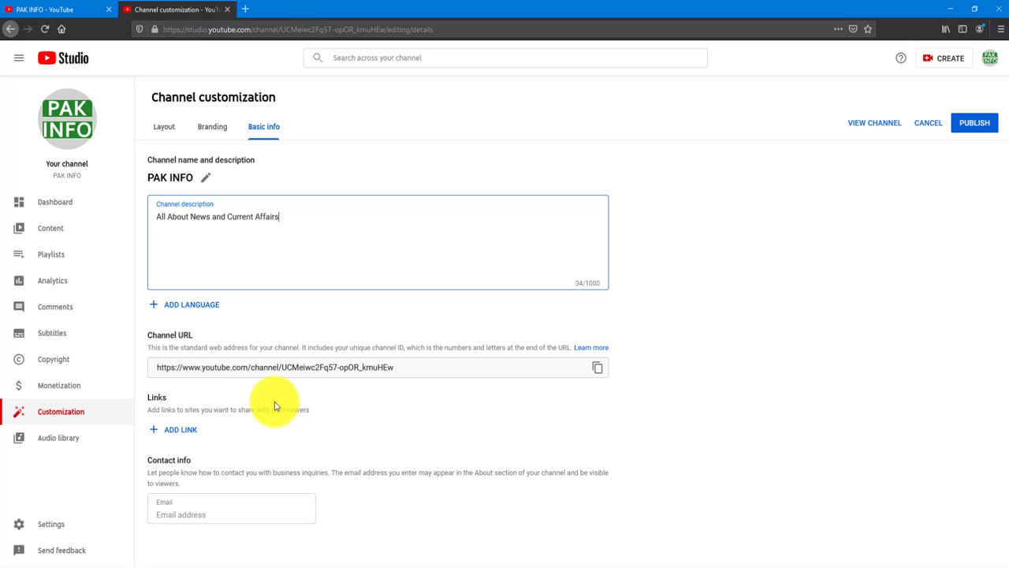
click(180, 305)
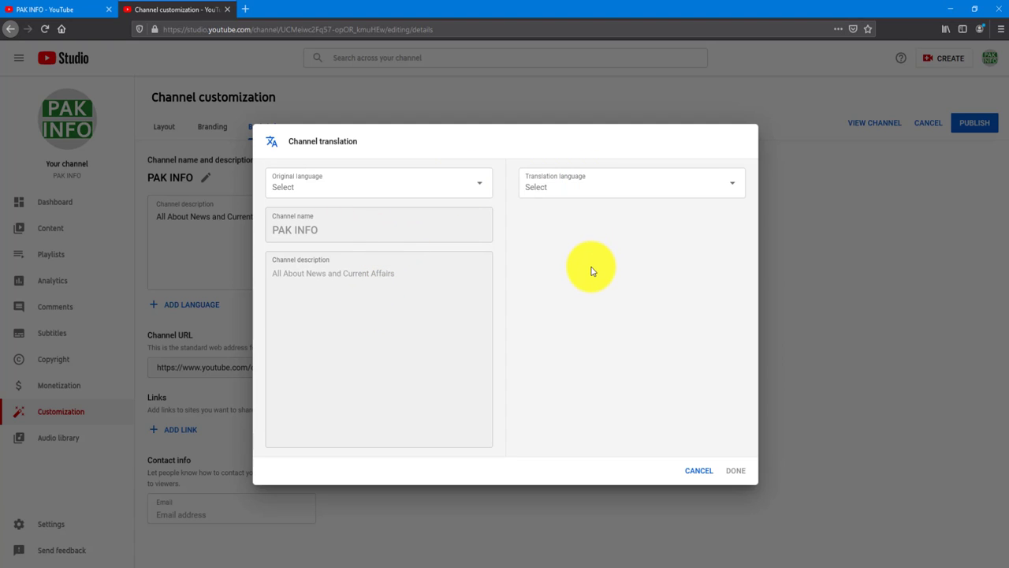
- Cancel the Channel translation dialog without adding a language
click(701, 471)
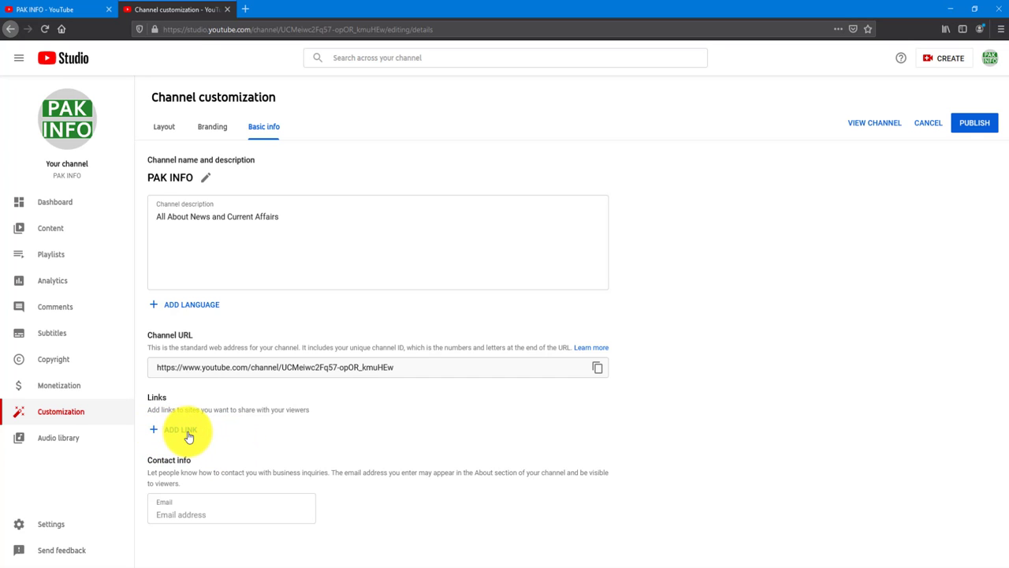
click(177, 432)
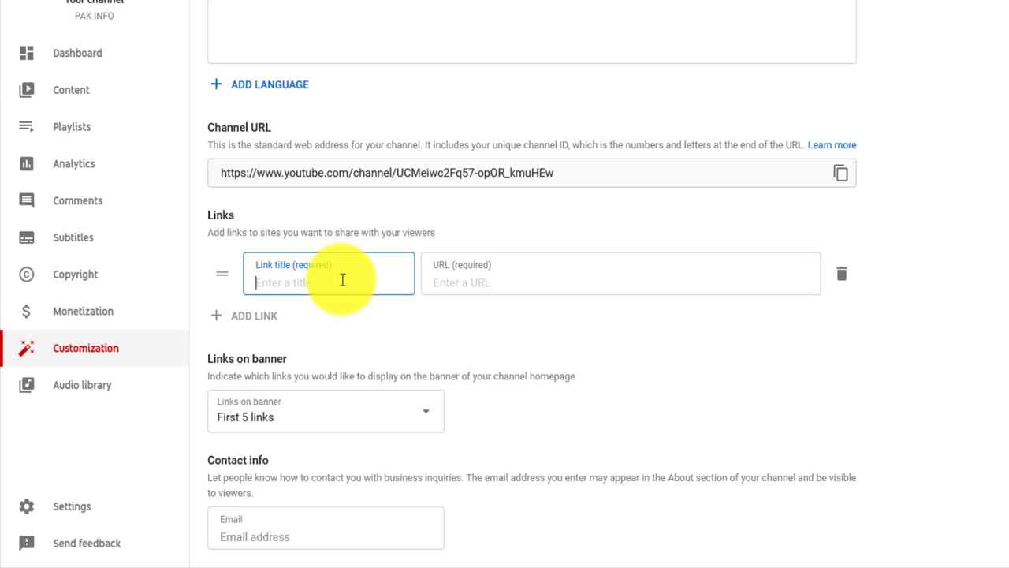
text(Facebook)
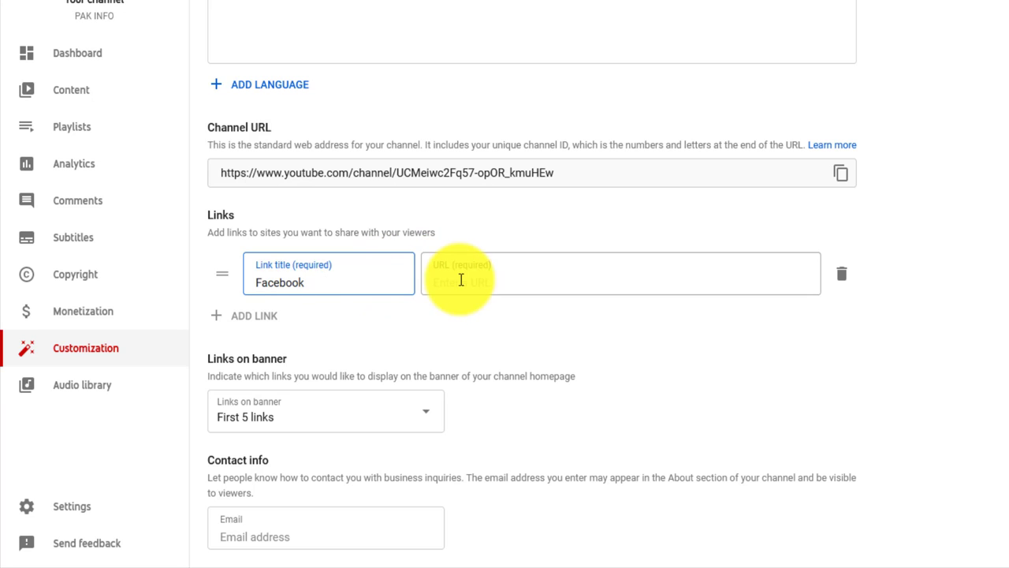
click(462, 281)
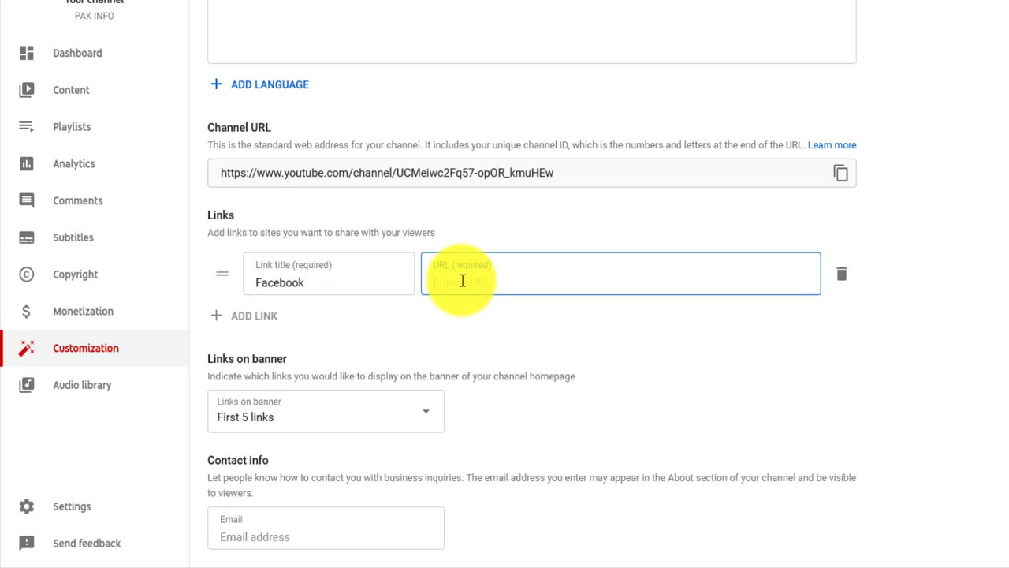
text(www.face)
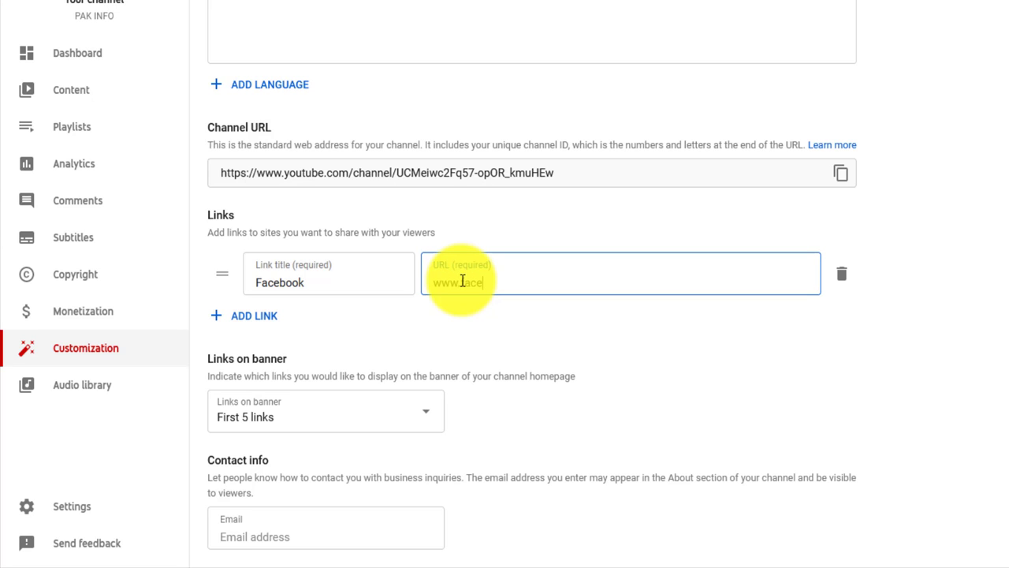
text(book.com/pakinfo)
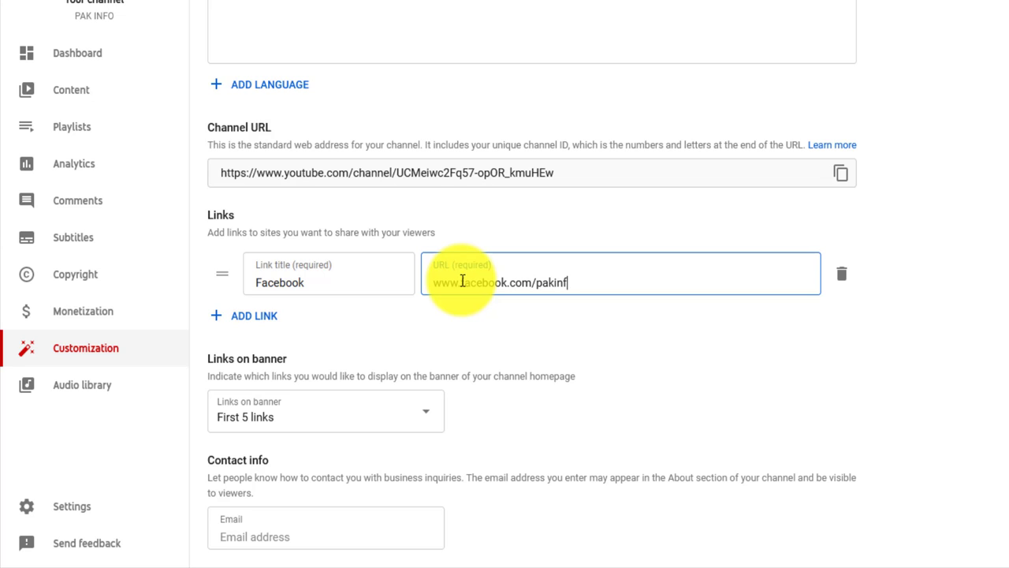
click(529, 310)
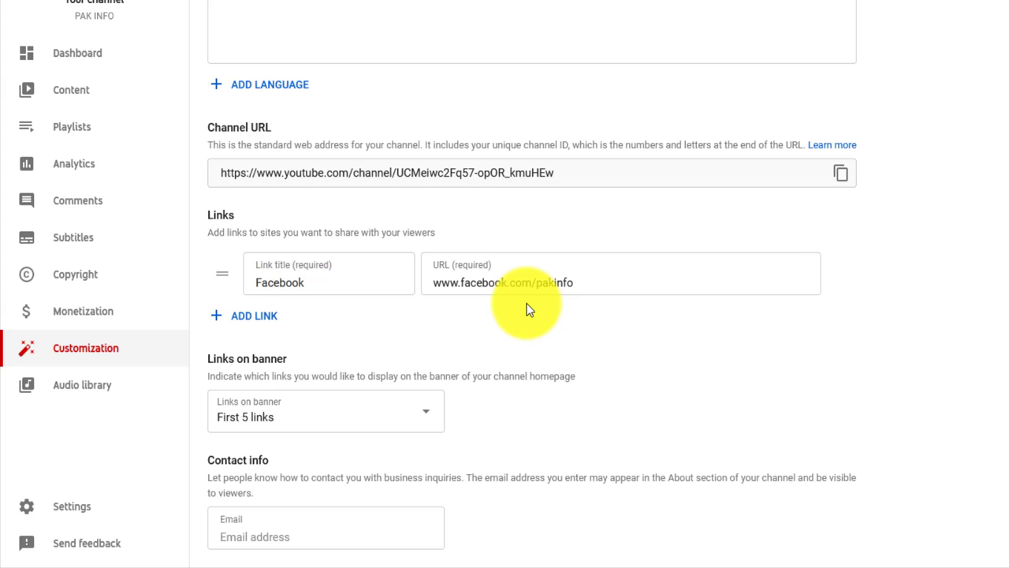
click(262, 319)
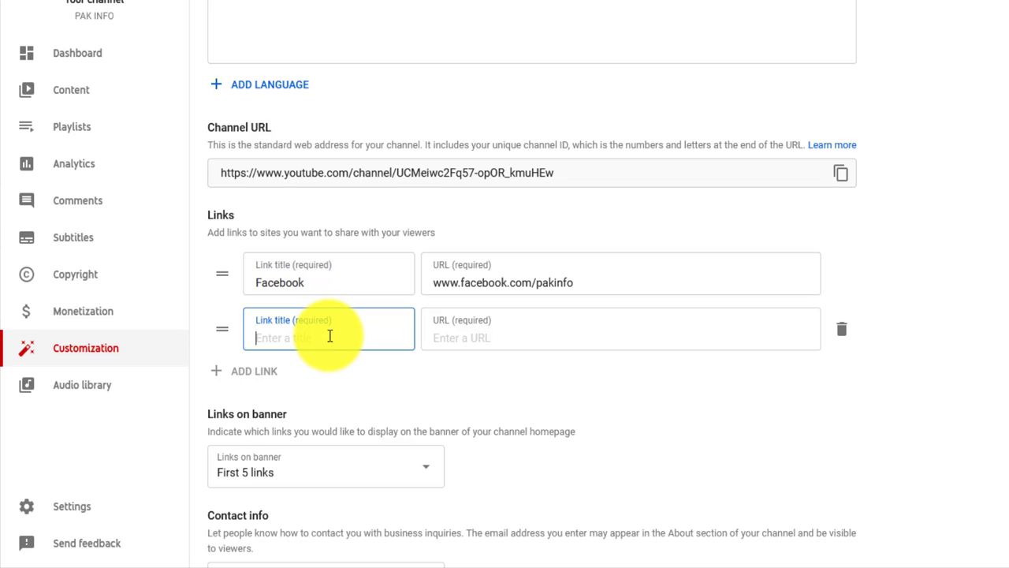
text(Instagram)
key(Tab)
text(www)
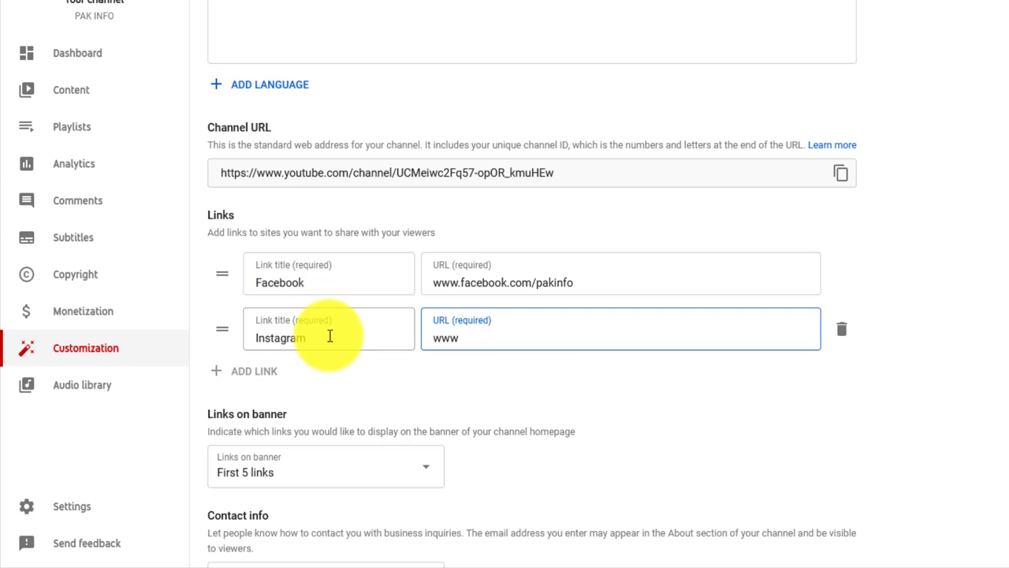
text(.instagram.com)
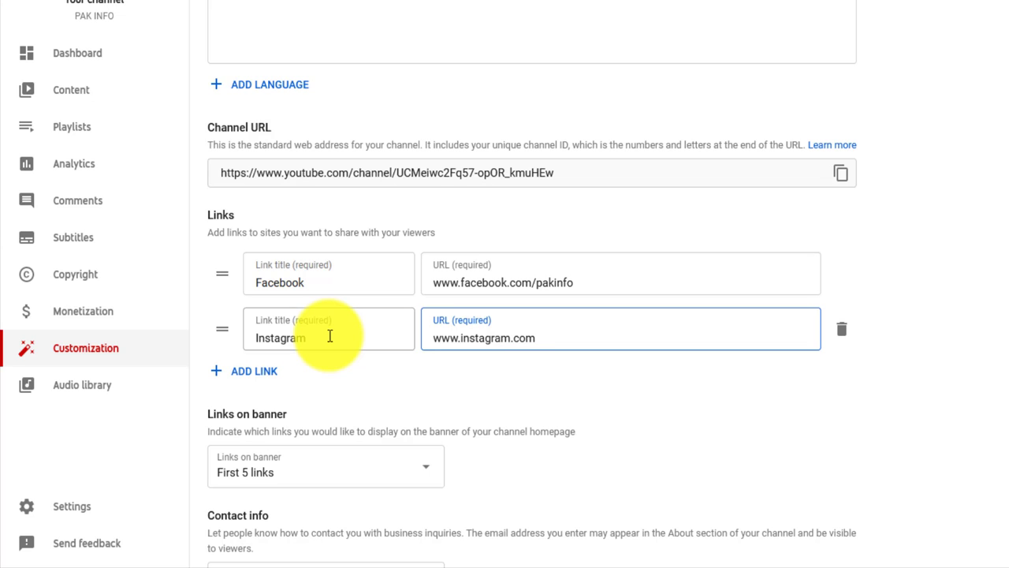
text(/pakinfo)
click(268, 380)
scroll(261, 383, down, 2)
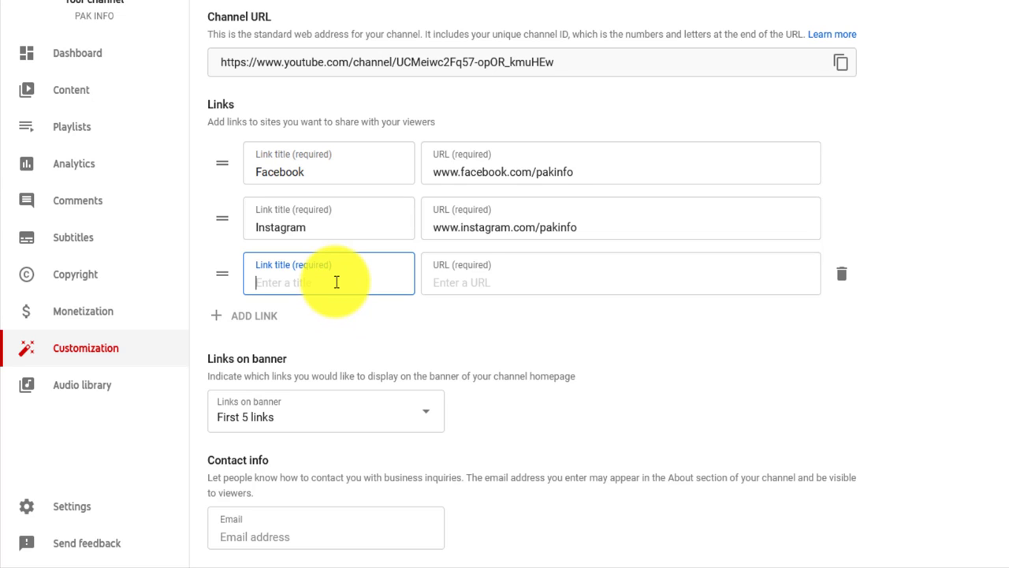
text(Website)
key(Tab)
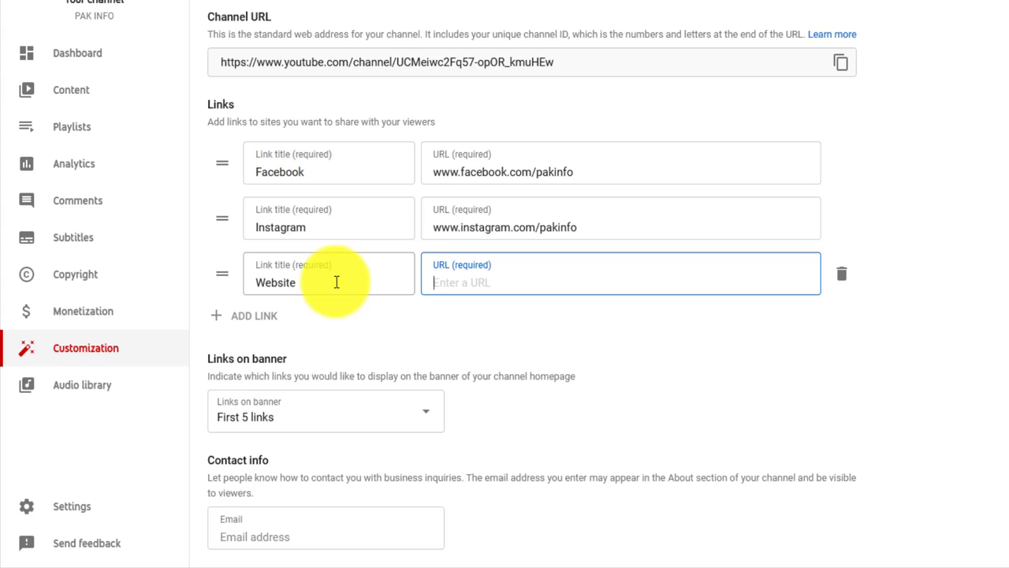
text(www.pakinfo)
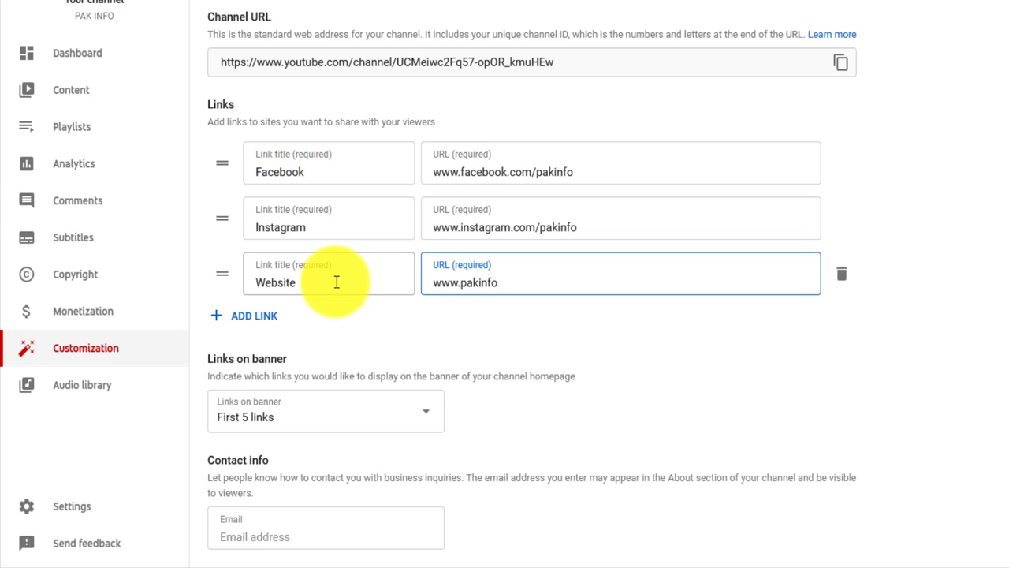
text(.com)
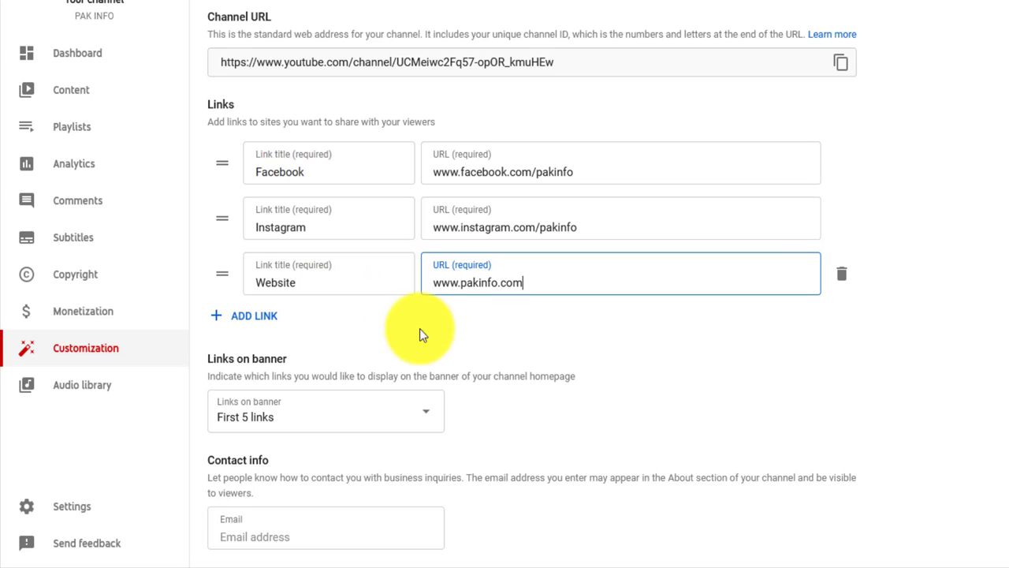
- Review the Links on banner options, leaving it set to First 5 links
click(329, 423)
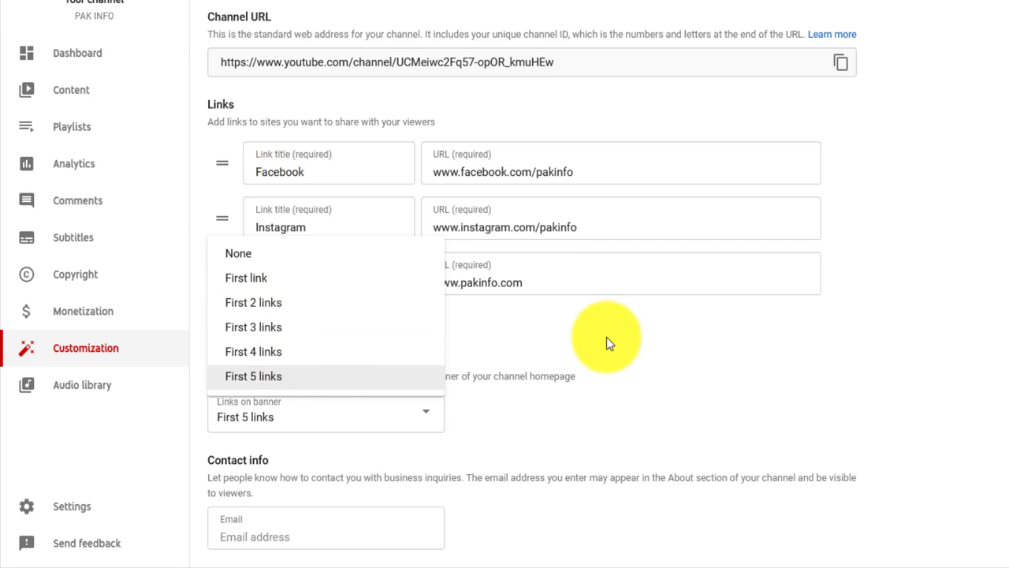
click(731, 321)
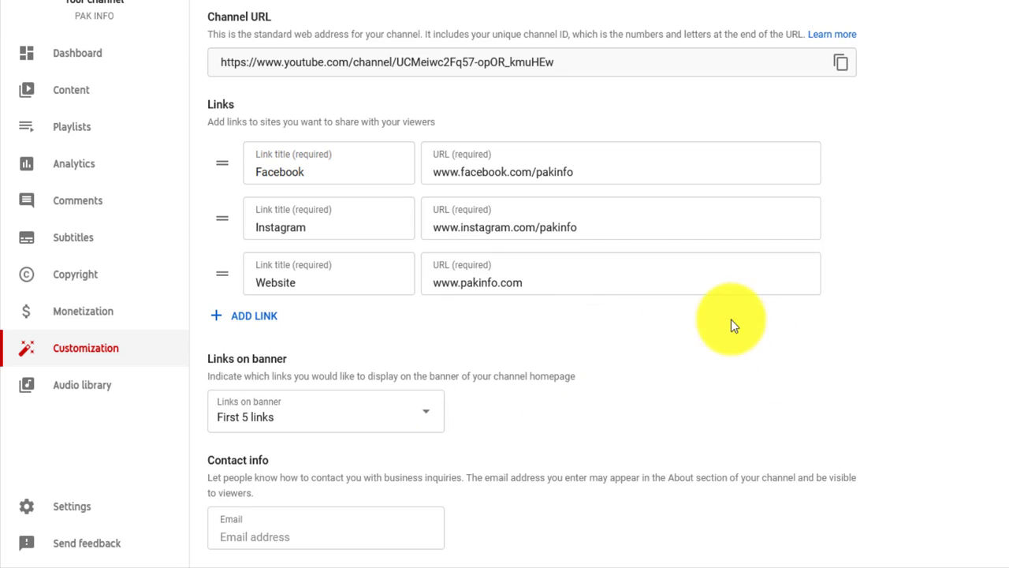
click(430, 416)
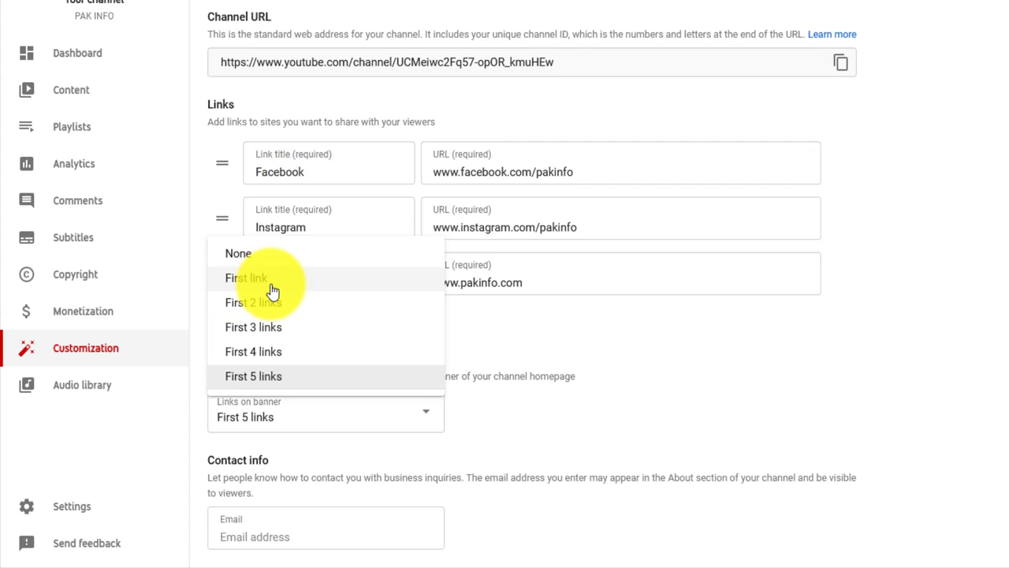
- Keep First 5 links and enter the channel's business contact email under Contact info
click(668, 403)
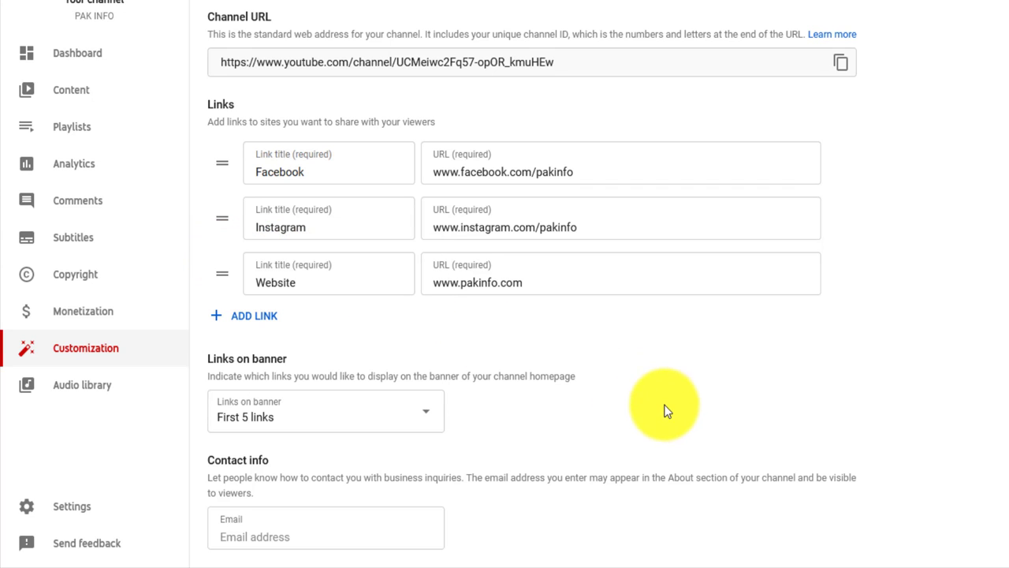
click(253, 538)
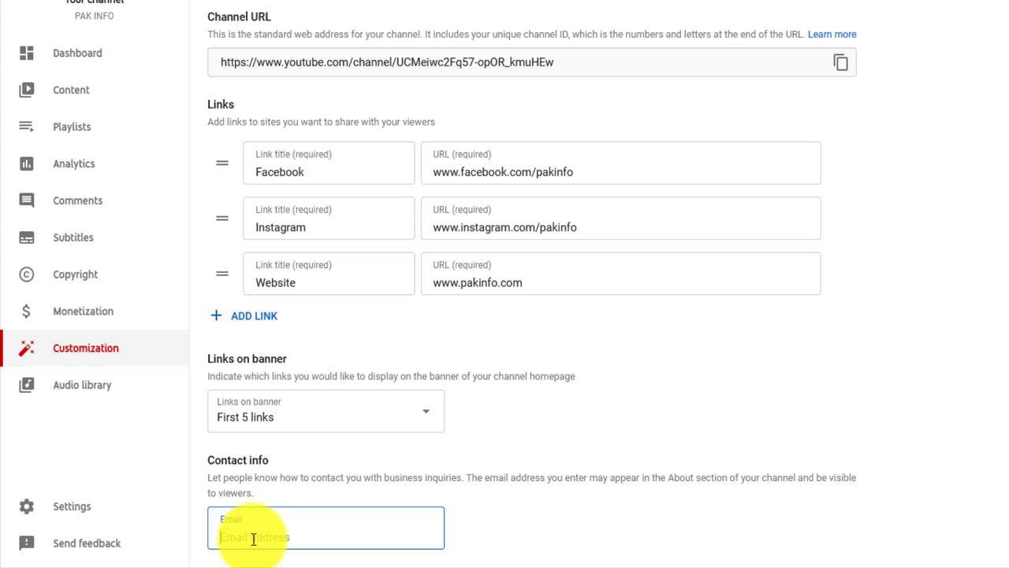
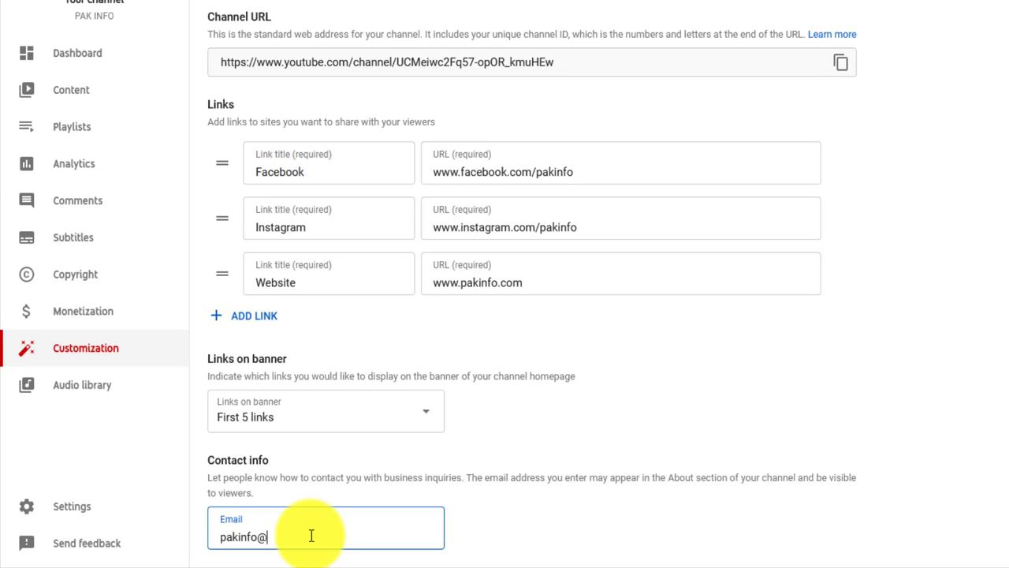
click(490, 527)
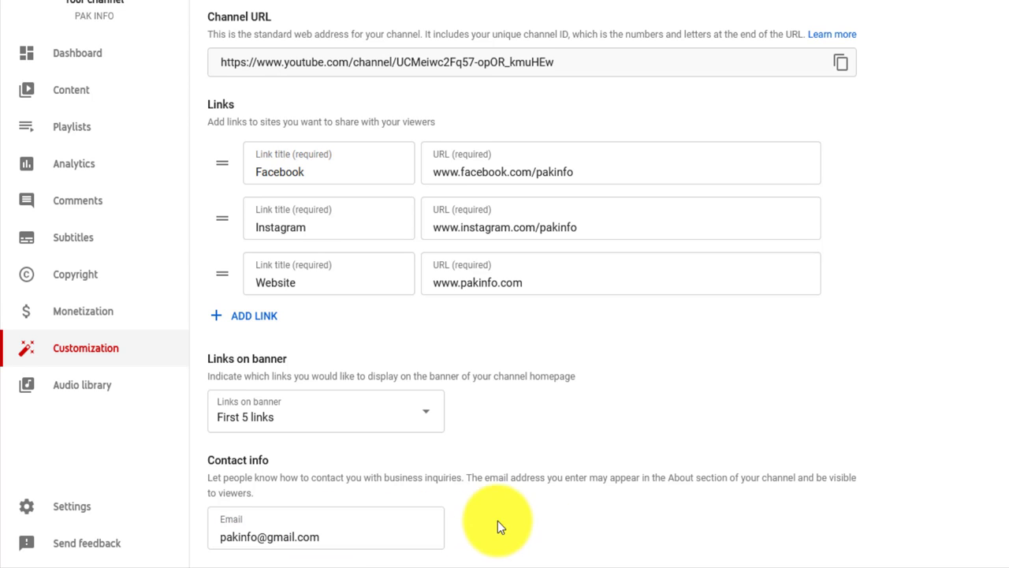
- Publish the Basic info changes from the top of the page
scroll(505, 283, up, 5)
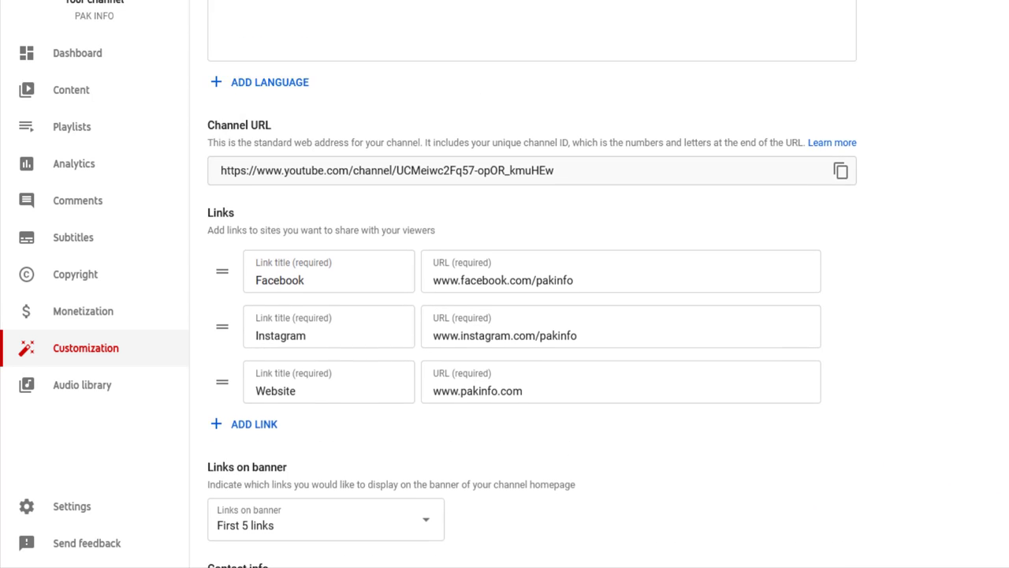
click(978, 119)
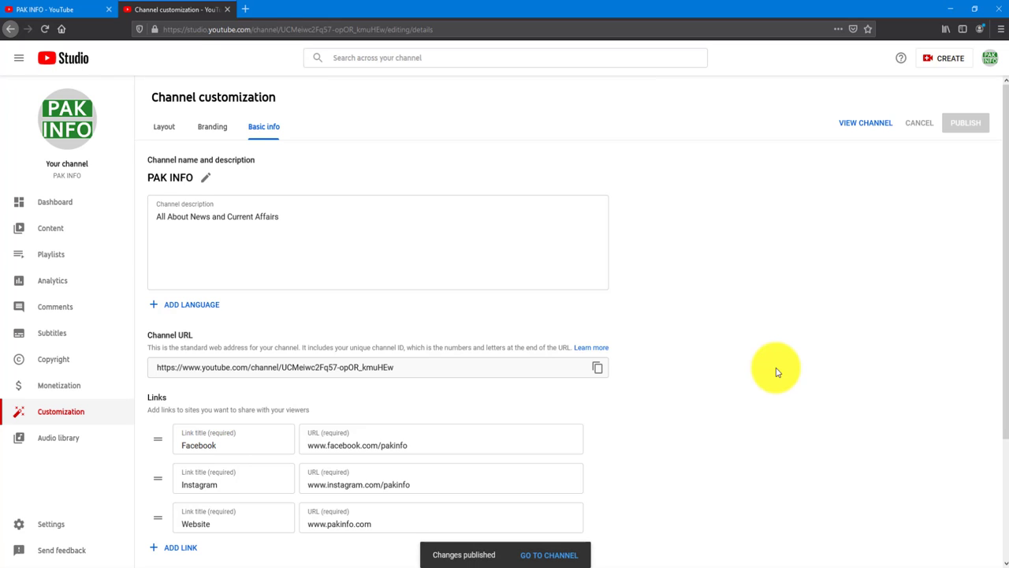
- Open the PAK INFO channel's About tab and reveal its business email address
click(556, 557)
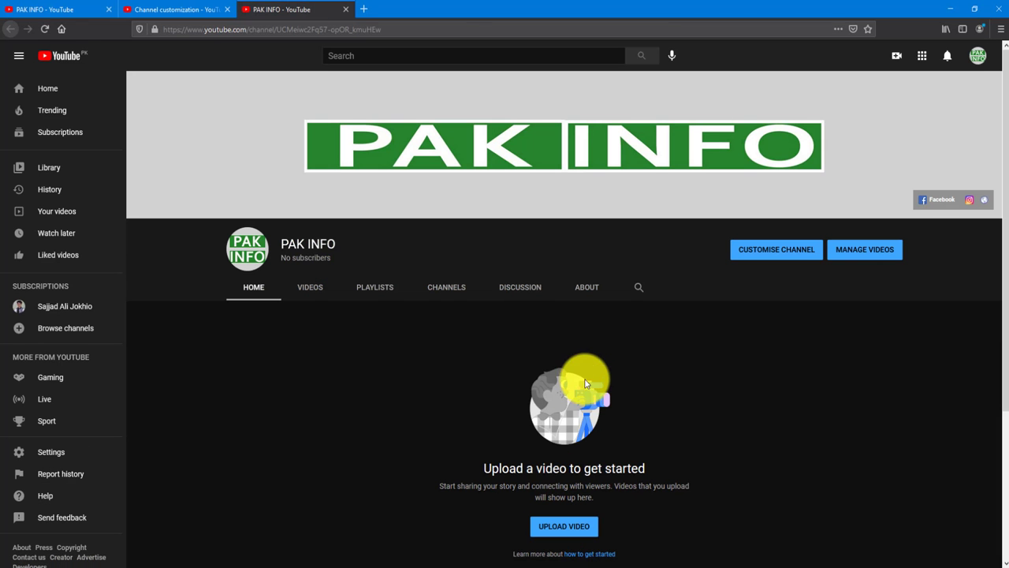
click(589, 293)
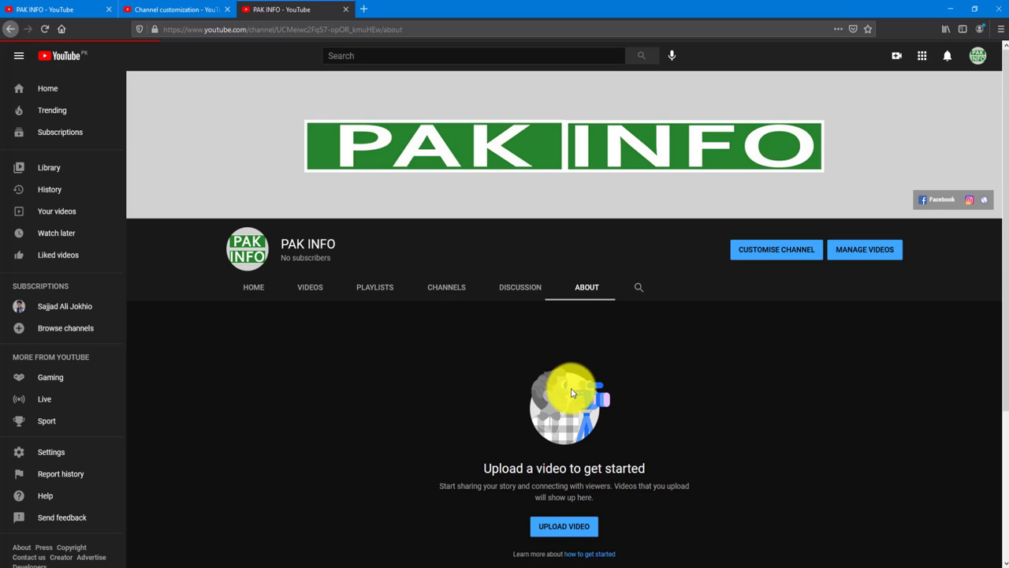
scroll(525, 428, down, 2)
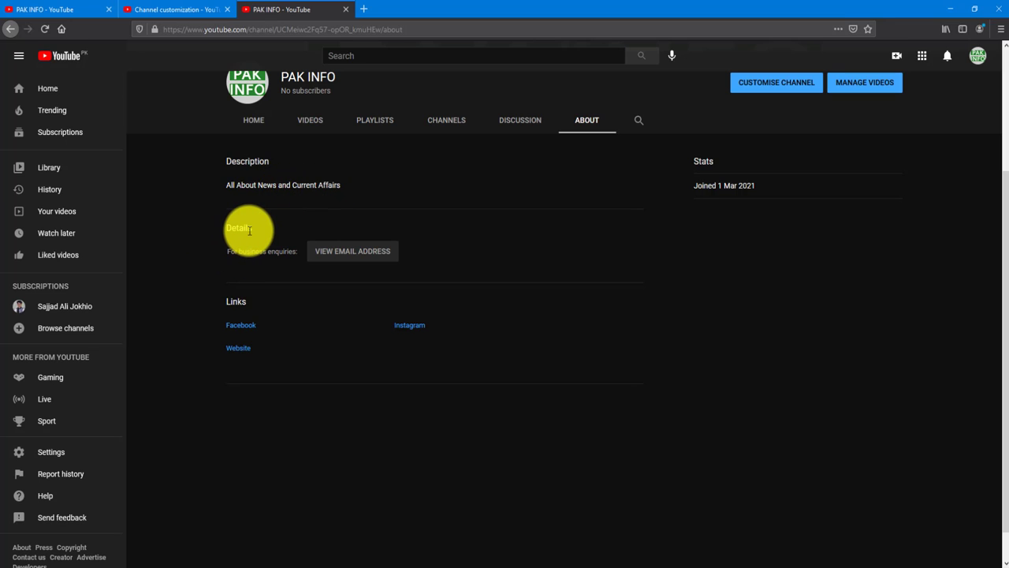
click(345, 254)
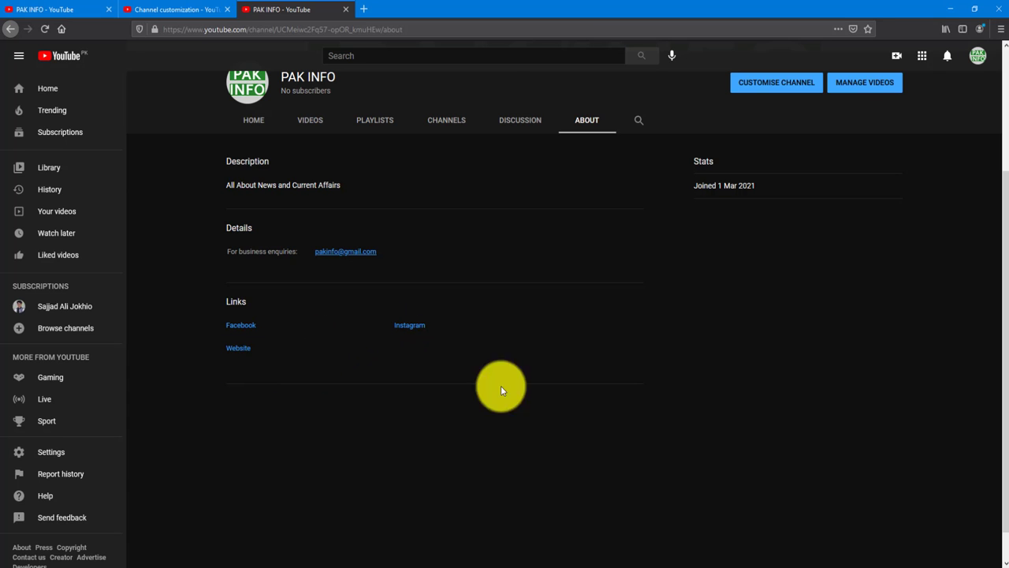
scroll(733, 473, up, 2)
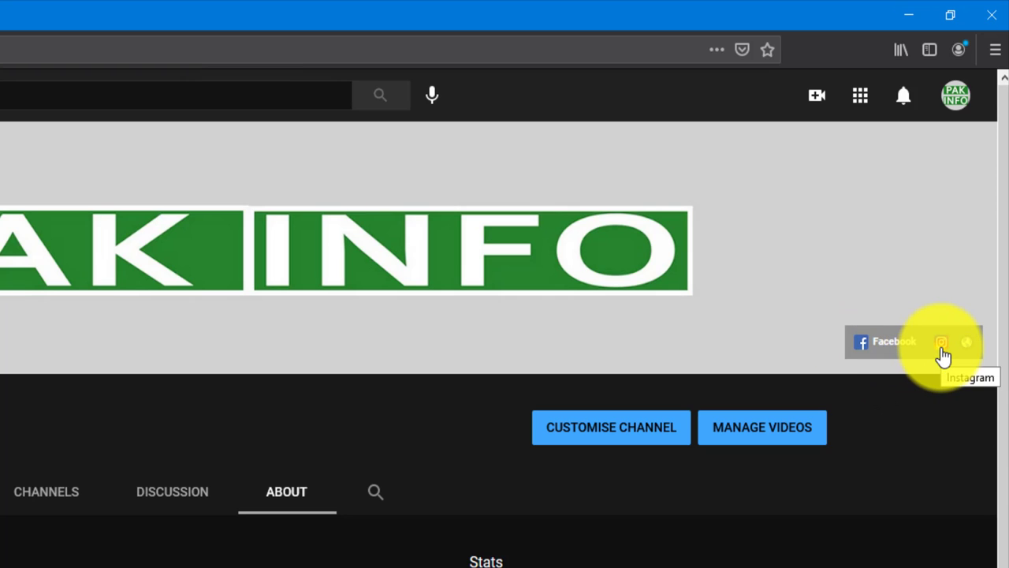
- Test the banner's Facebook link opens facebook.com/pakinfo, then return to the About page
click(873, 348)
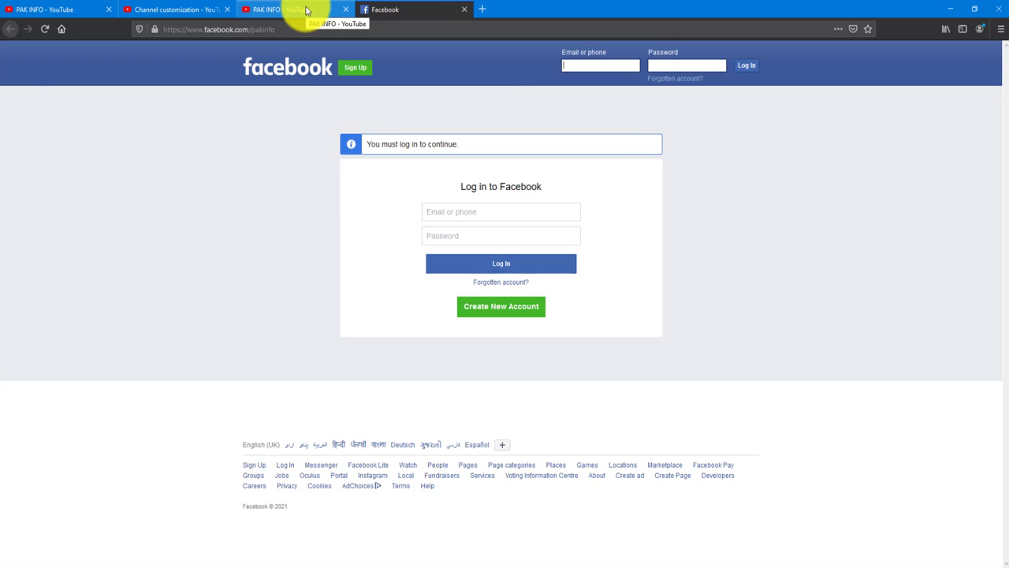
click(306, 10)
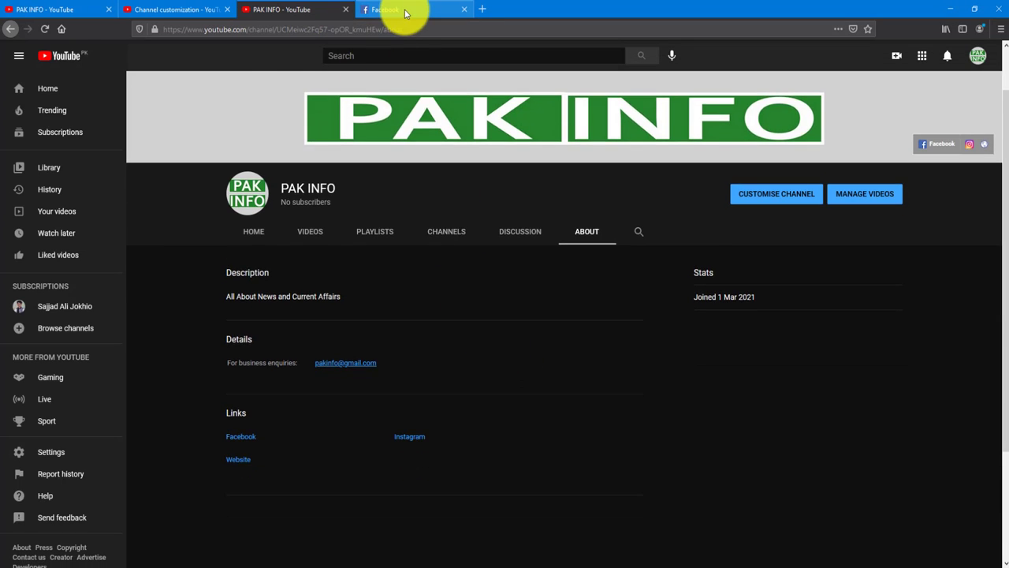
click(394, 13)
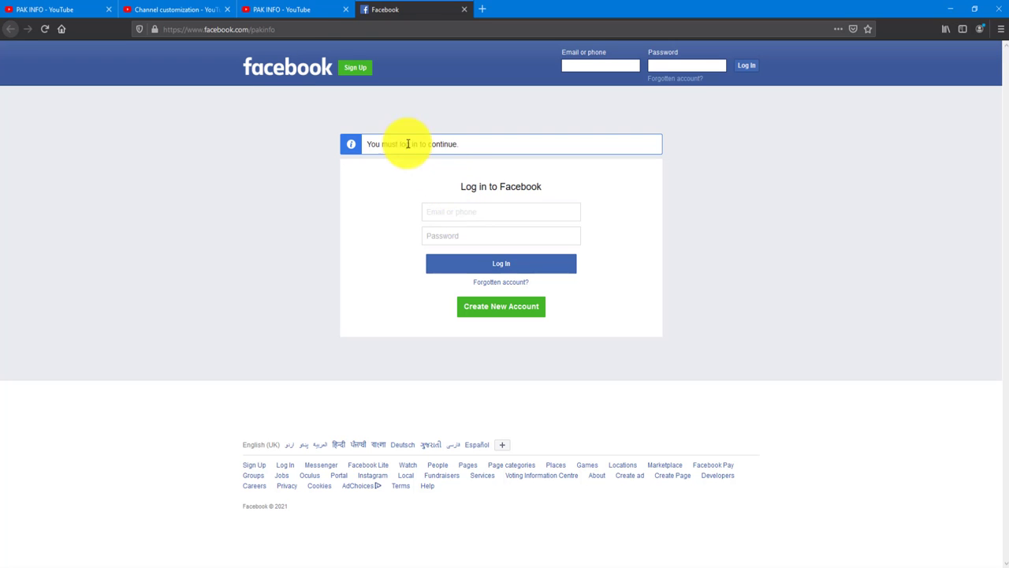
click(279, 11)
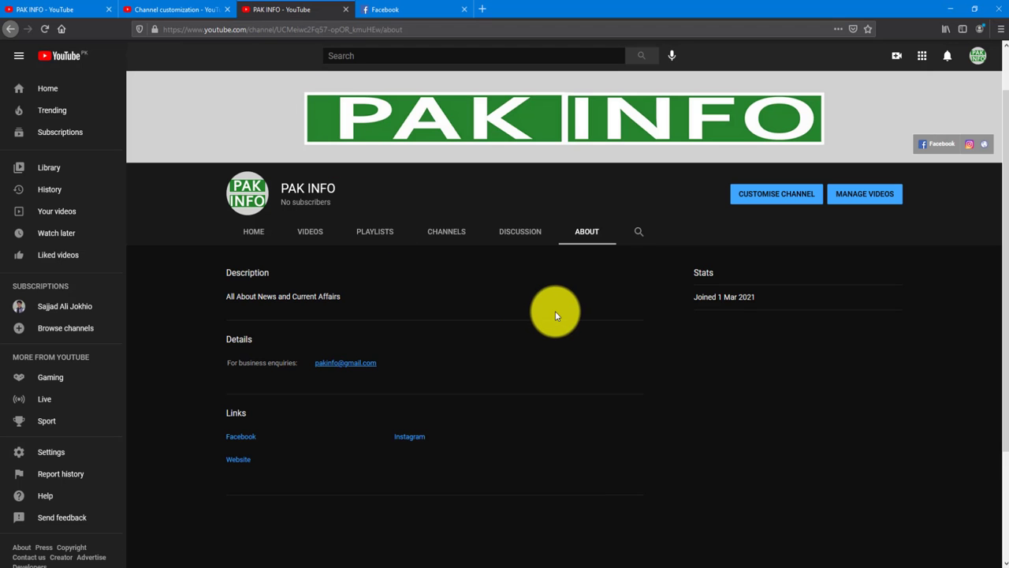
scroll(556, 316, down, 3)
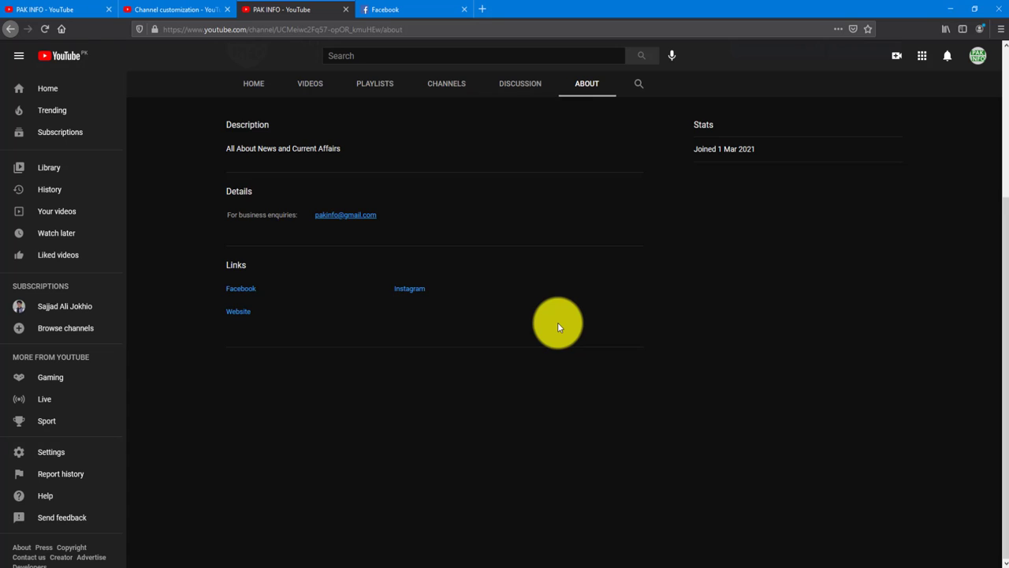
scroll(557, 322, up, 3)
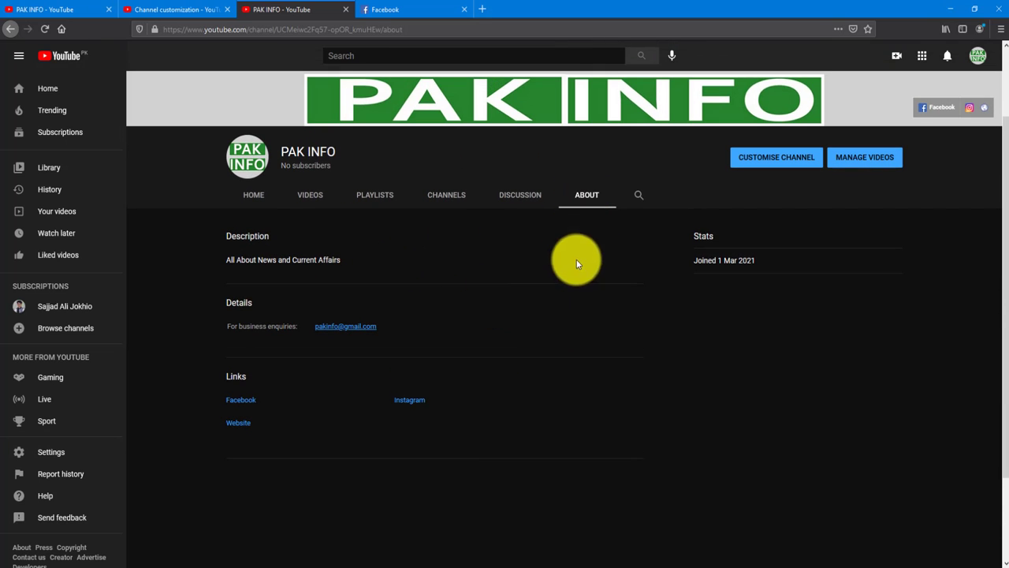